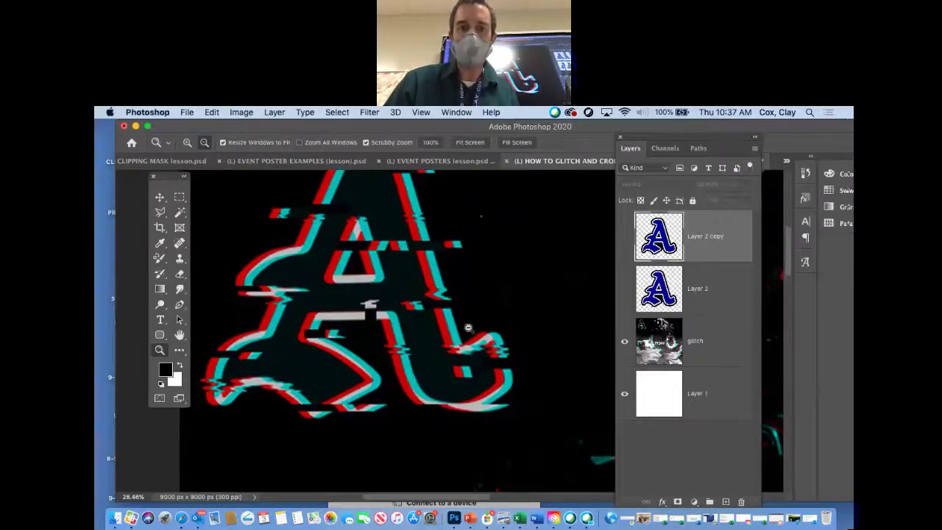
Fit the image on screen, hide the glitch example layer and show Layer 2 copy.
left_click(435, 292, "alt")
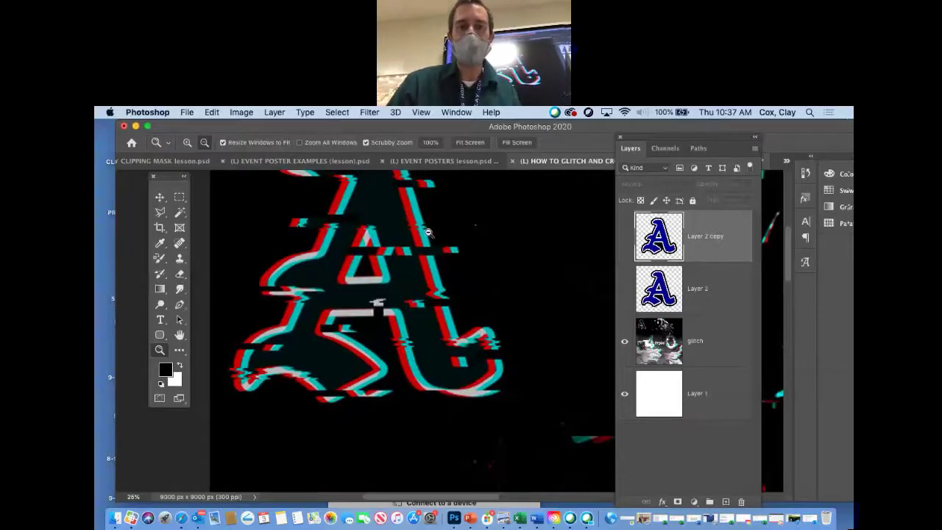
left_click(462, 305, "alt")
left_click_drag(511, 308, 492, 299)
key("super+0")
left_click(627, 345)
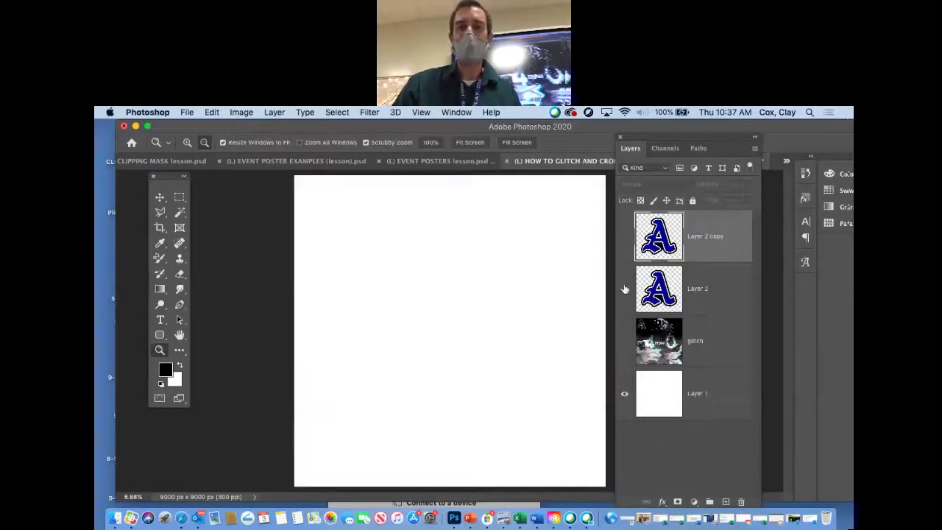
left_click(625, 237)
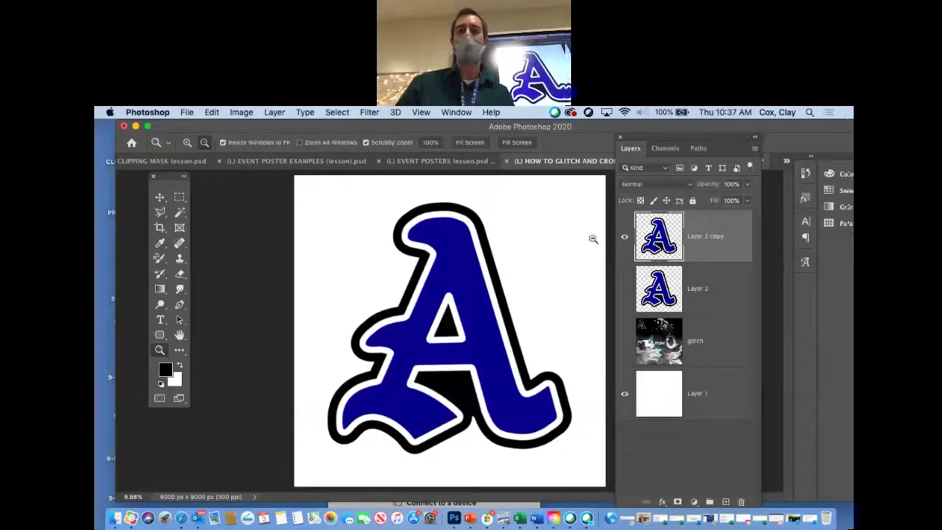
Select a thin horizontal strip across the upper A and slide it right.
left_click(179, 198)
left_click_drag(362, 261, 564, 274)
left_click(161, 198)
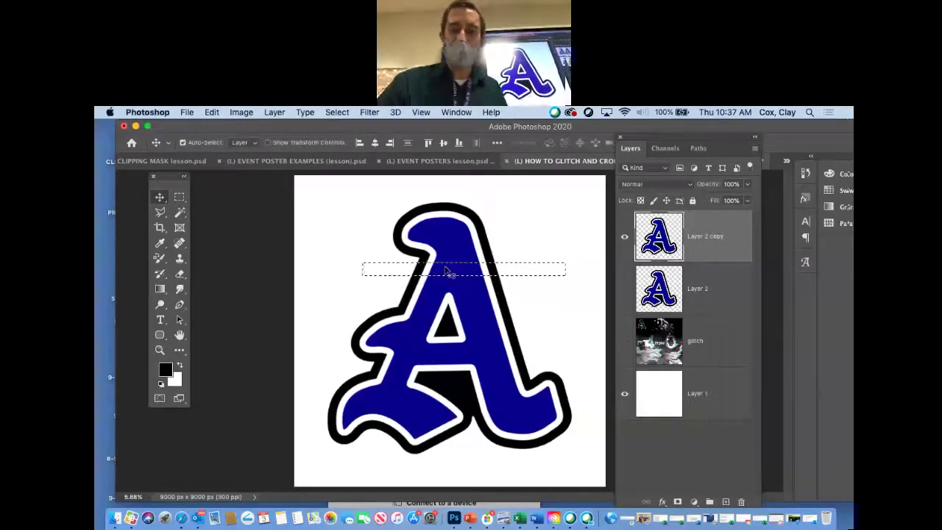
left_click_drag(444, 269, 465, 266)
Shift a thin strip across the lower A sideways, then deselect.
key("m")
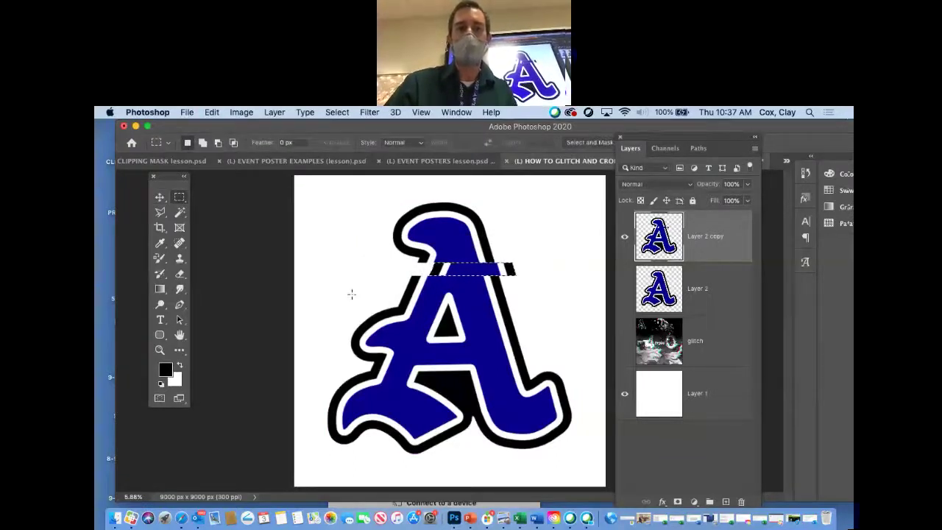
left_click_drag(326, 360, 584, 365)
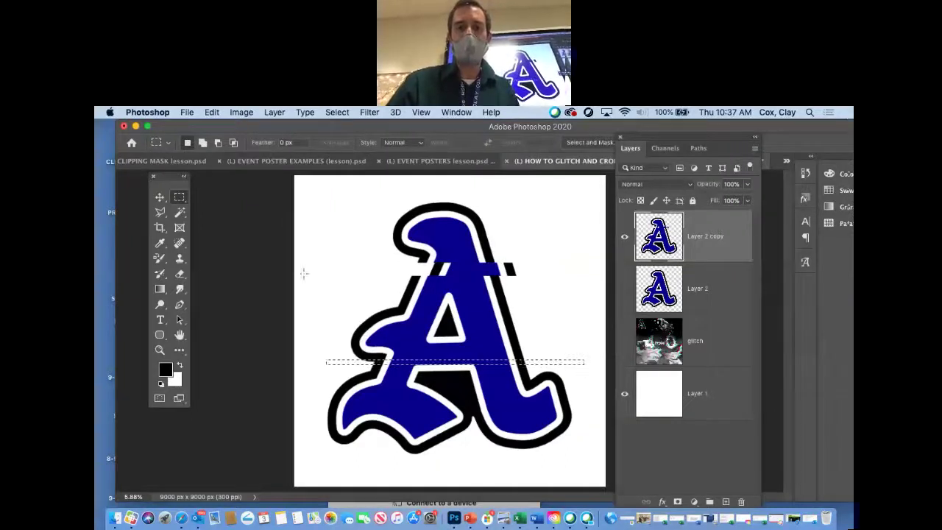
left_click(160, 197)
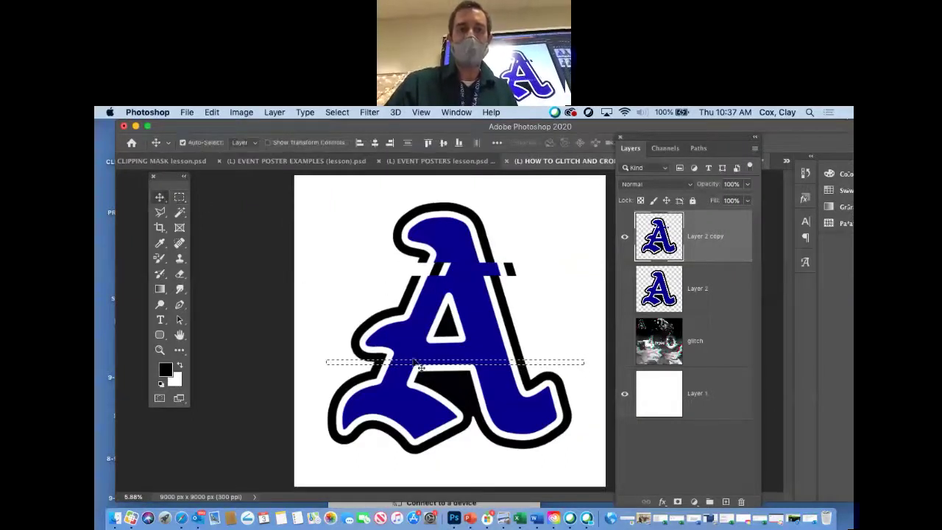
mouse_move(413, 360)
left_mouse_down()
mouse_move(366, 362)
mouse_move(422, 362)
left_mouse_up()
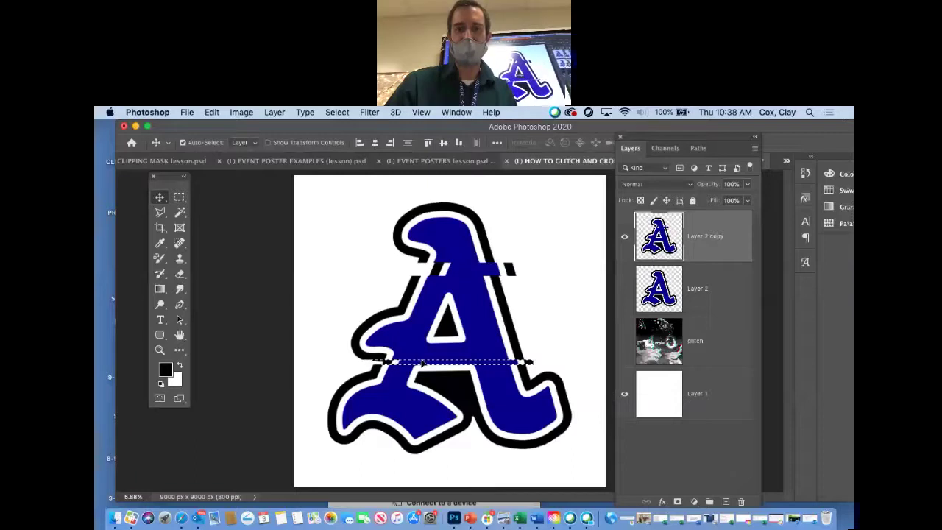
left_click(339, 112)
left_click(344, 137)
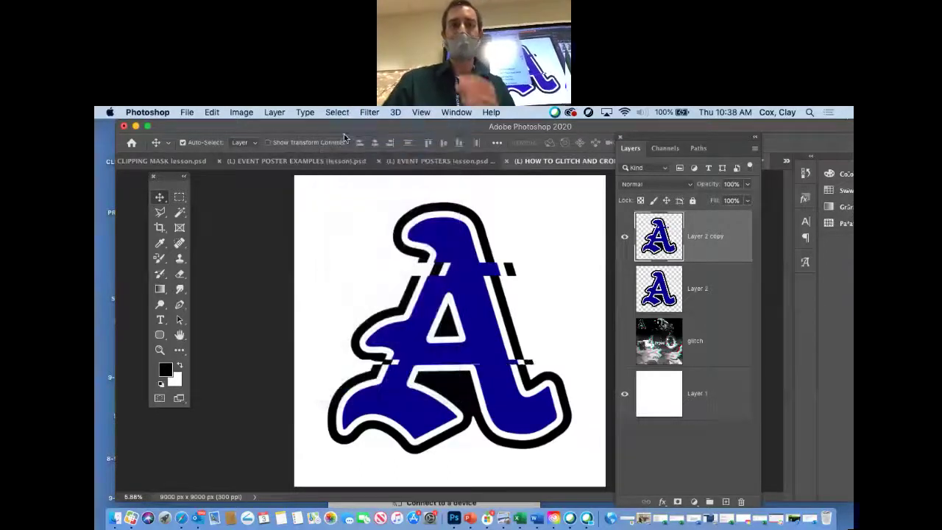
Shear a strip across the top of the A into a wave, then move the selection over the middle.
key("m")
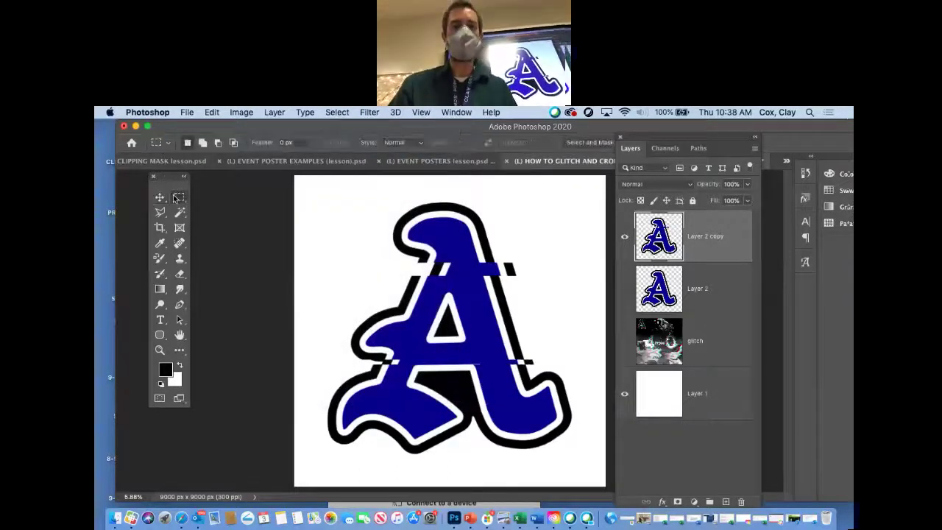
left_click_drag(358, 216, 536, 241)
left_click(369, 111)
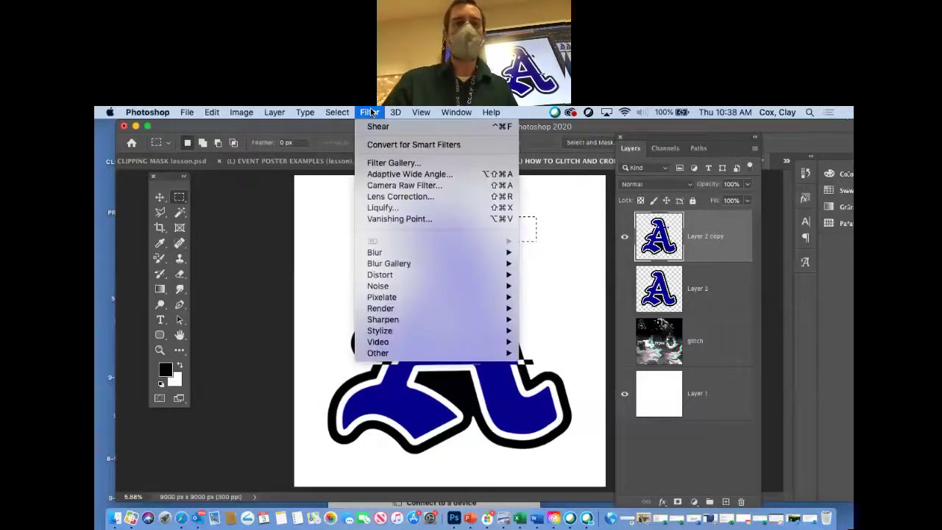
mouse_move(452, 275)
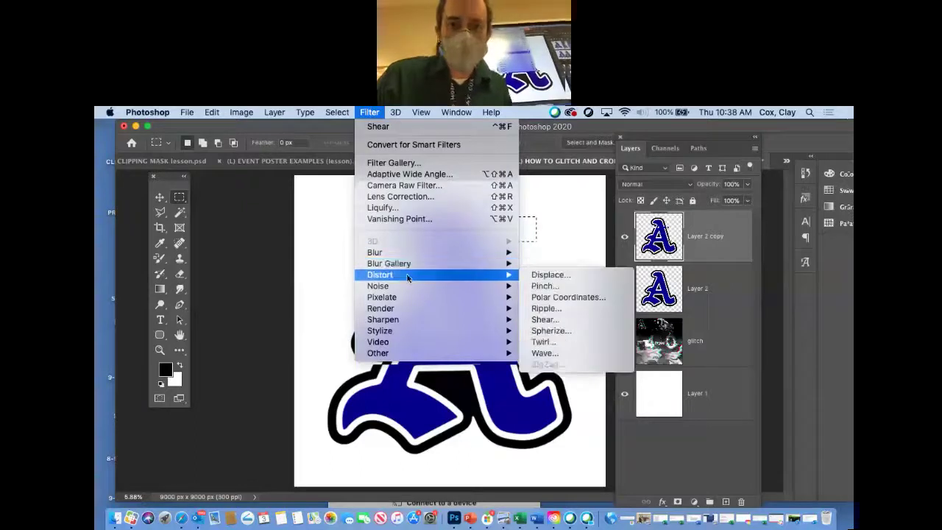
left_click(549, 319)
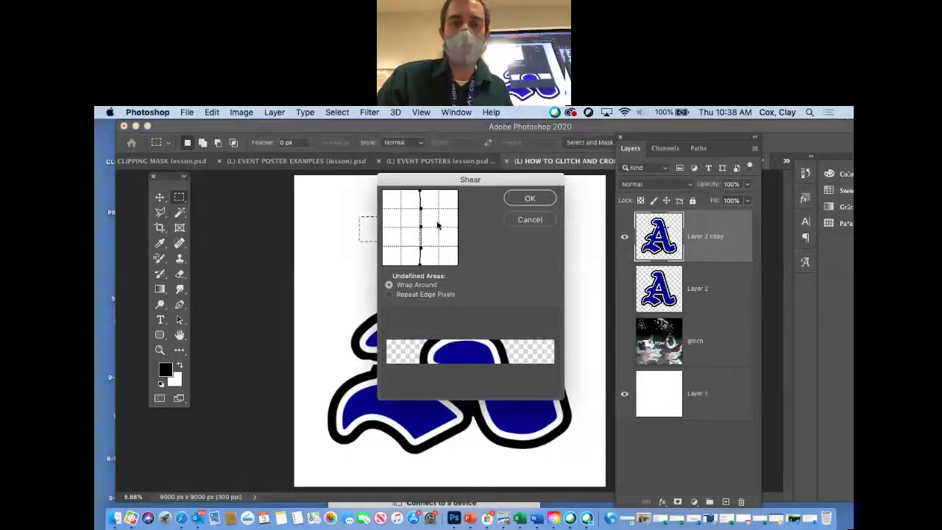
left_click_drag(422, 212, 426, 243)
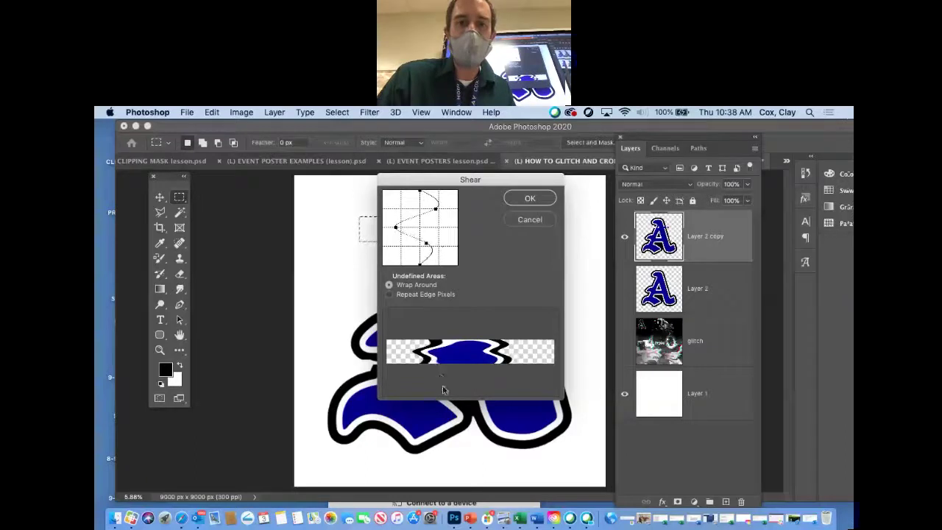
left_click(517, 198)
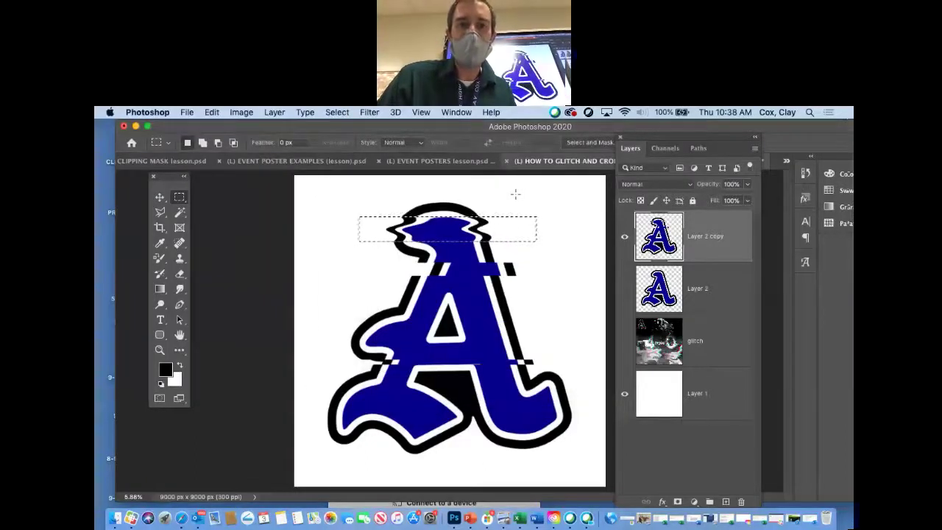
left_click_drag(504, 227, 513, 294)
left_click(369, 112)
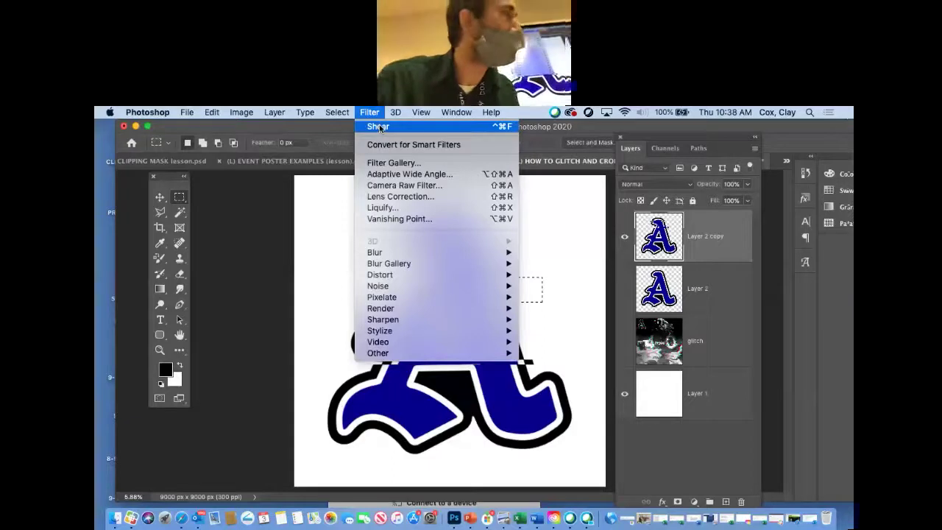
Shear the middle strip of the A with a gentler wavy curve, reapplying it once more.
left_click(379, 127)
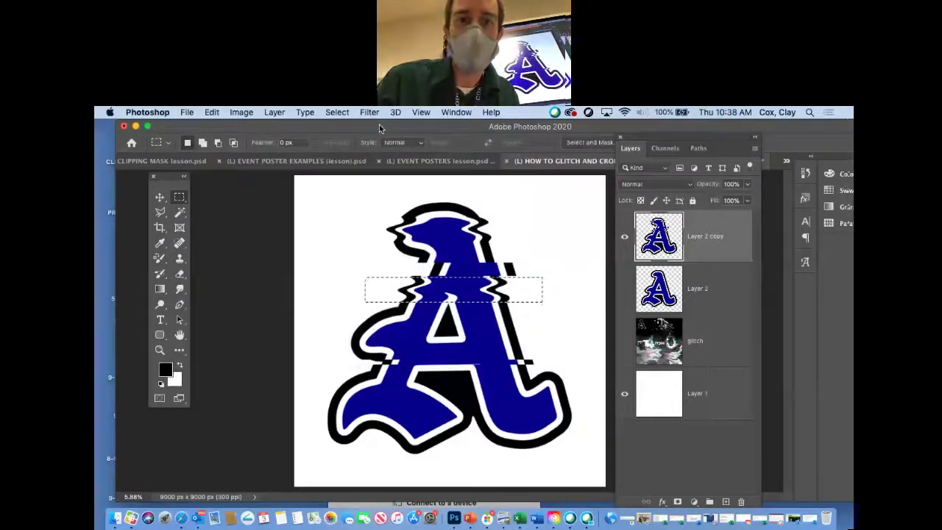
left_click(370, 111)
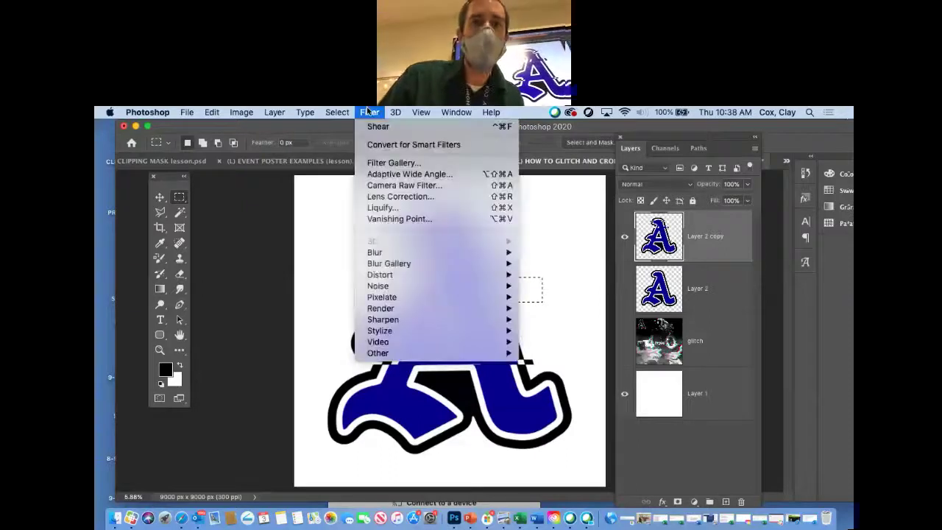
mouse_move(488, 275)
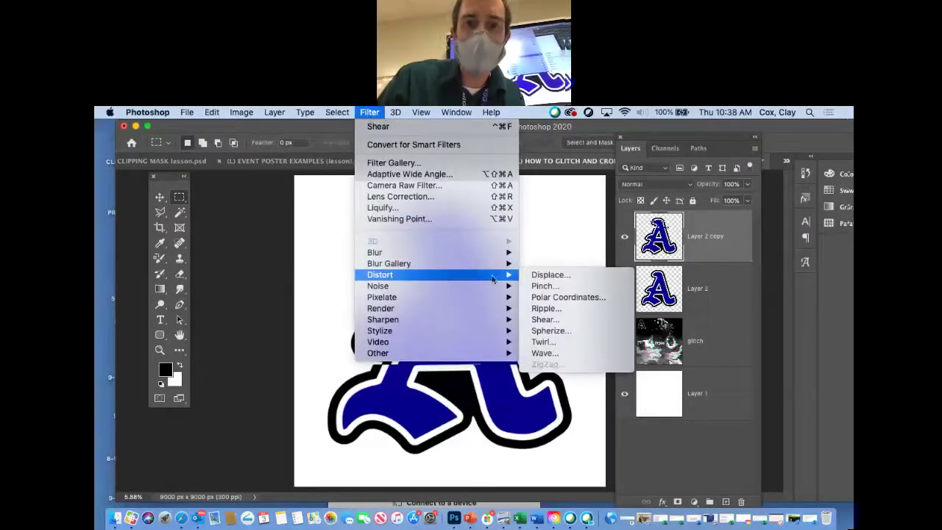
left_click(546, 320)
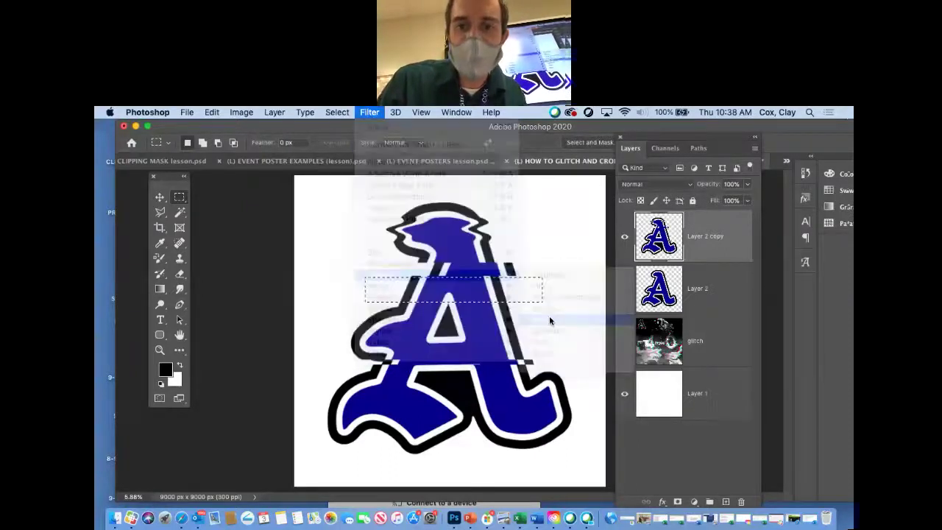
left_click_drag(435, 209, 416, 229)
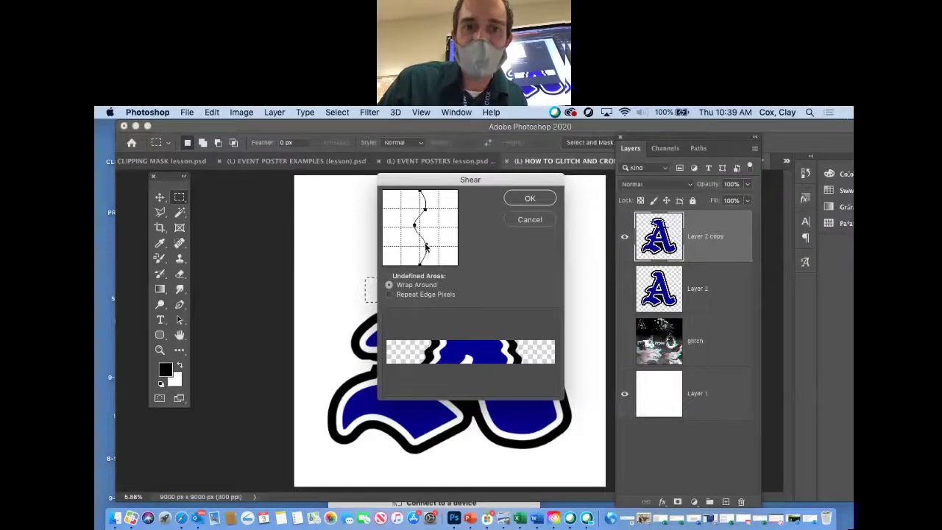
left_click(521, 198)
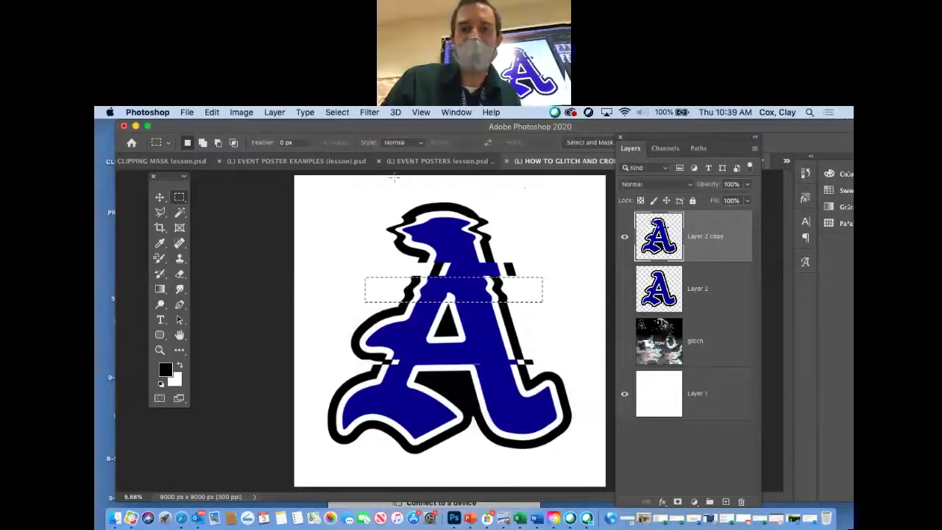
left_click(369, 112)
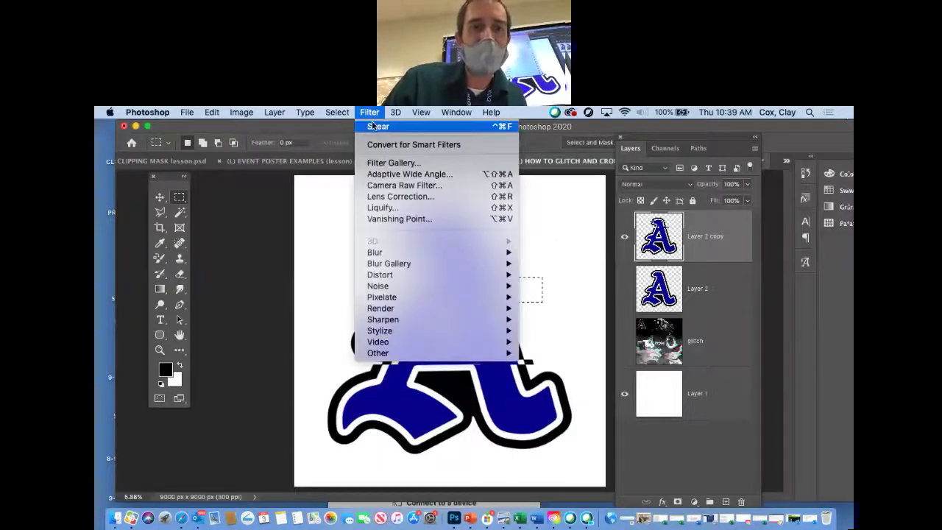
left_click(372, 126)
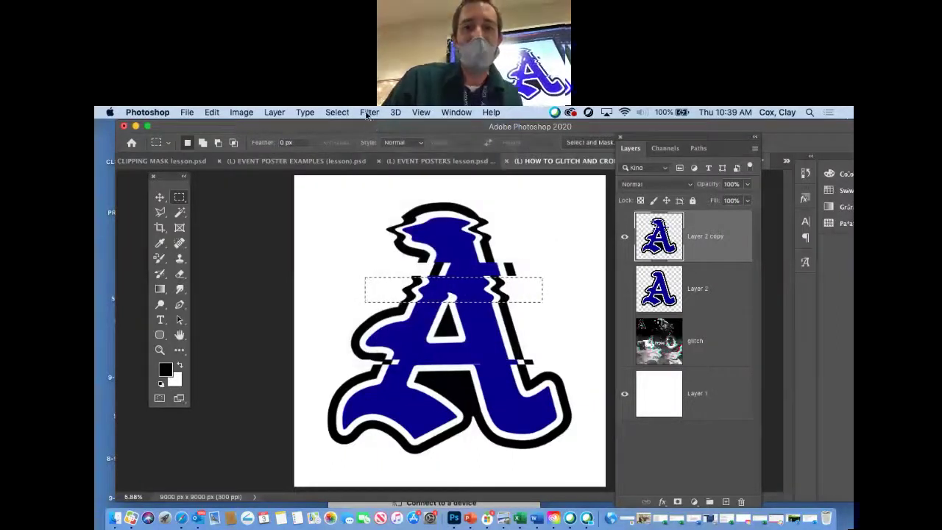
Deselect the letter slice and show the Channels panel.
left_click(370, 112)
mouse_move(337, 111)
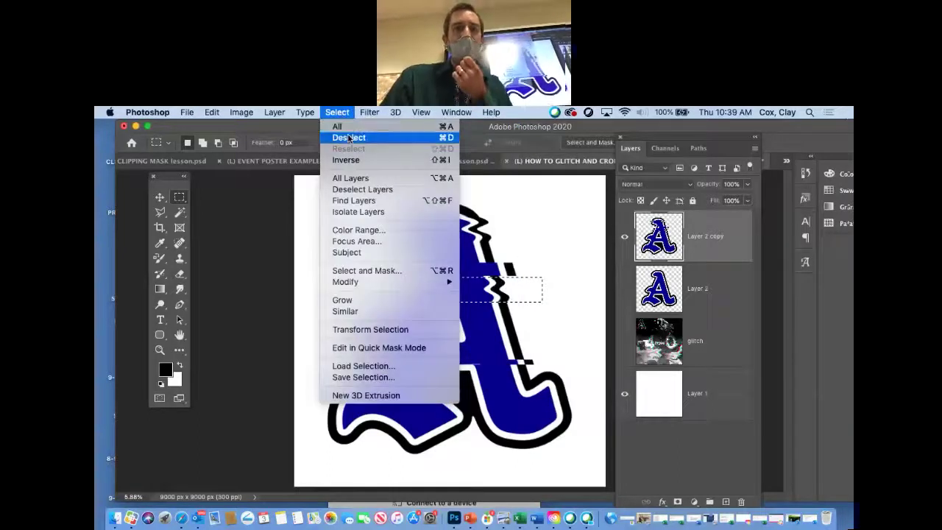
left_click(347, 138)
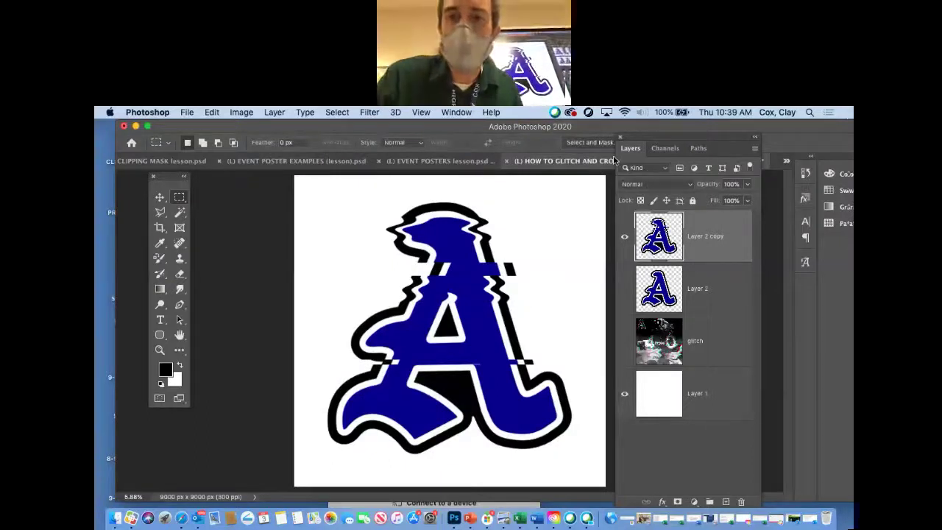
left_click(666, 149)
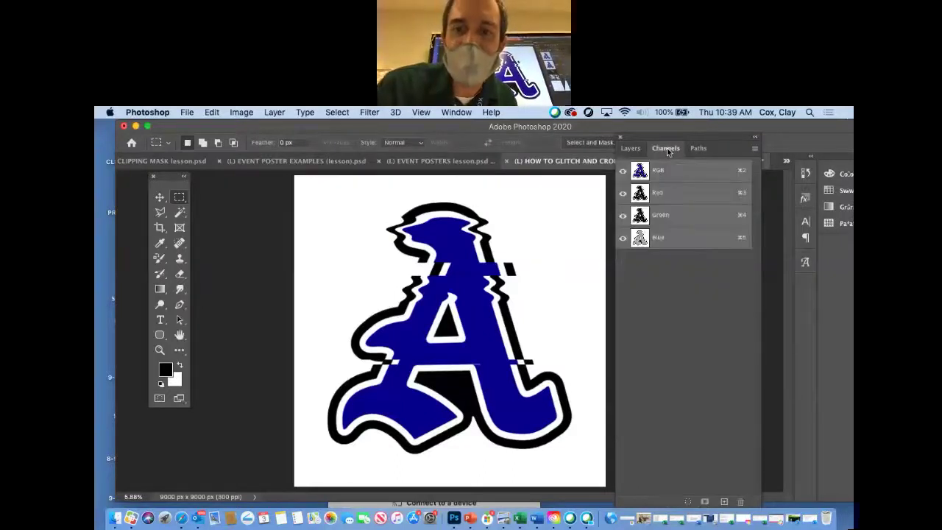
Leave only the Red channel visible by hiding the Green and Blue channels.
left_click(690, 196)
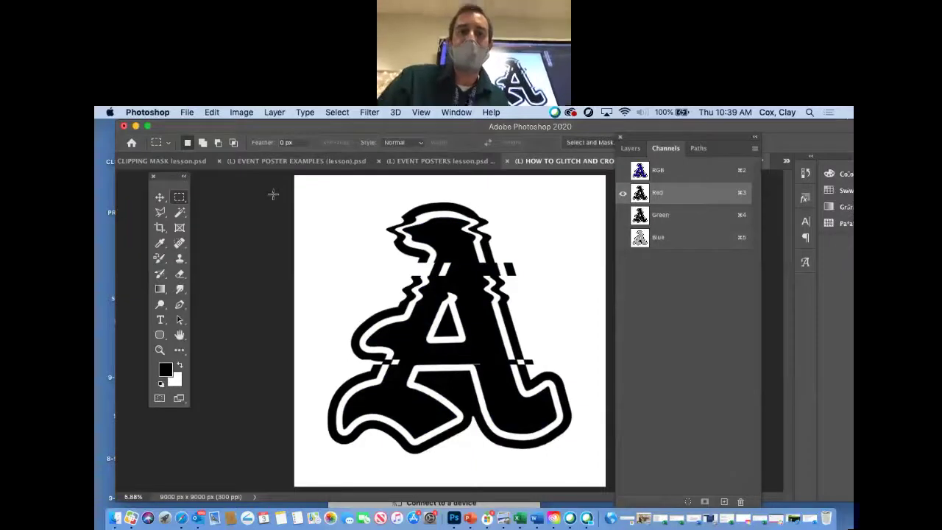
left_click(663, 170)
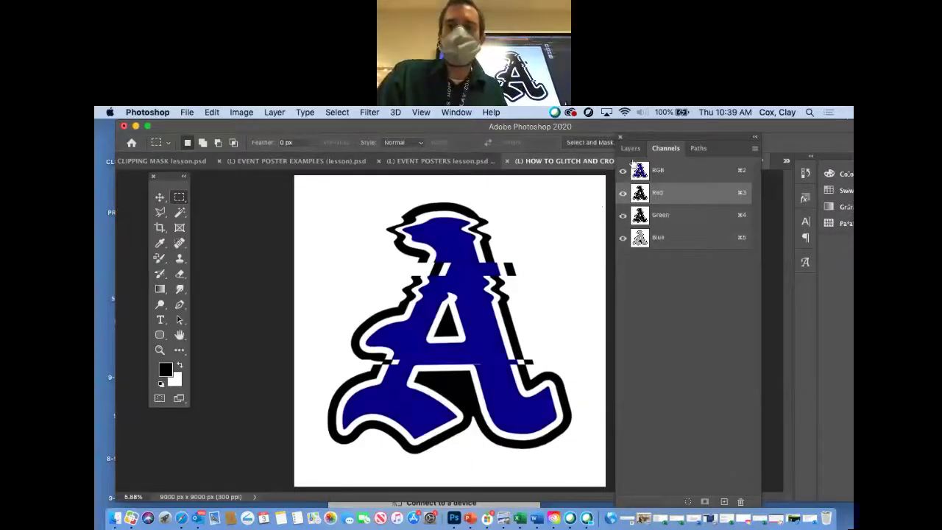
left_click(630, 148)
left_click(665, 149)
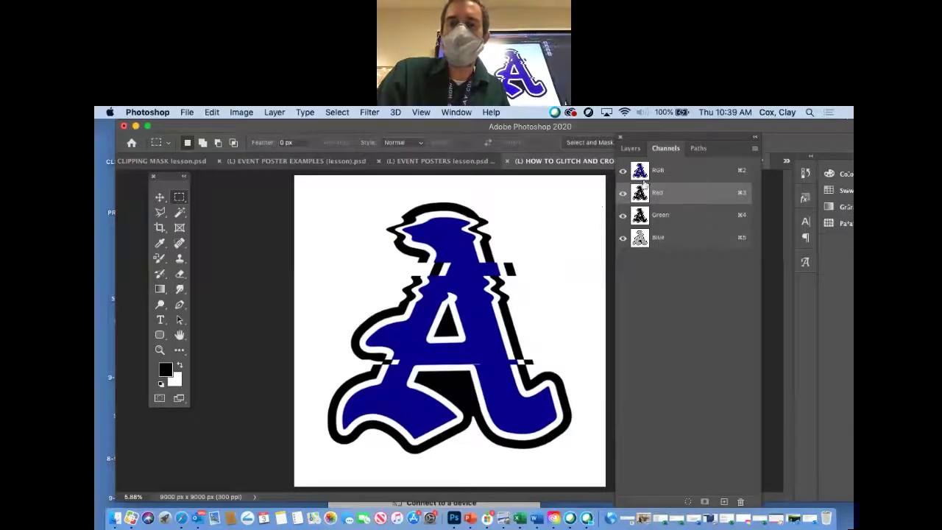
left_click(622, 237)
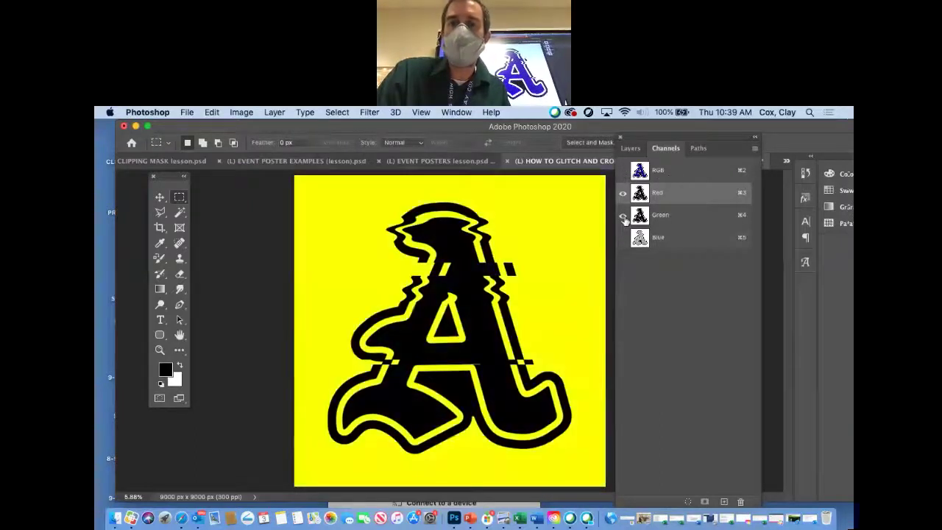
left_click(622, 215)
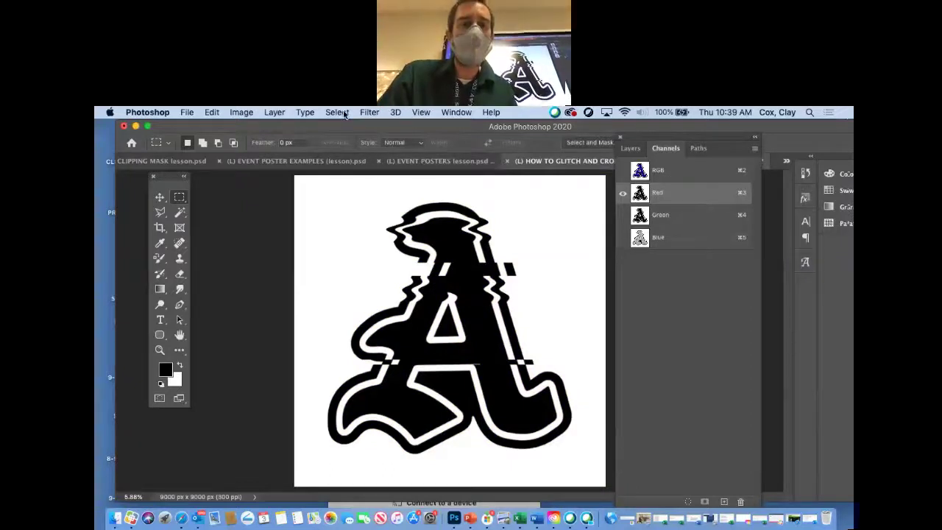
left_click(371, 112)
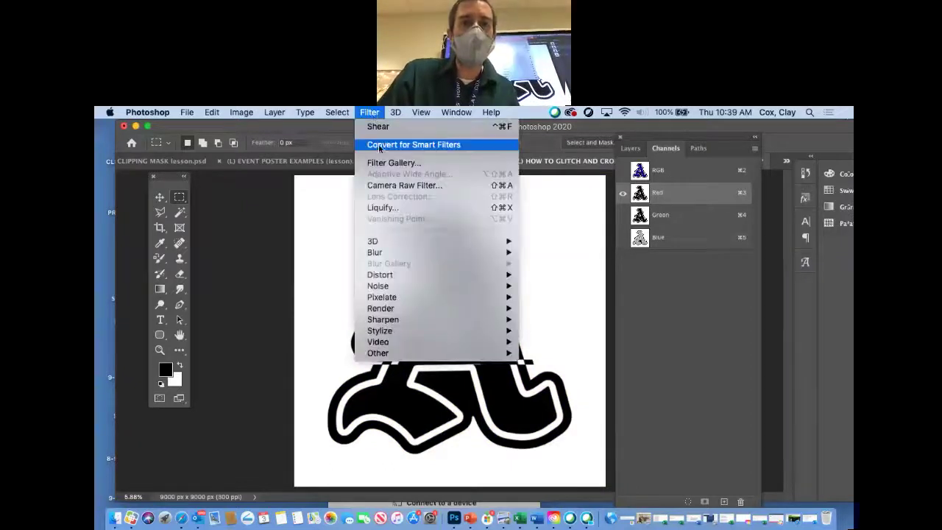
Shear the Red channel with an adjusted curve, then turn Green and Blue back on.
mouse_move(469, 277)
left_click(581, 319)
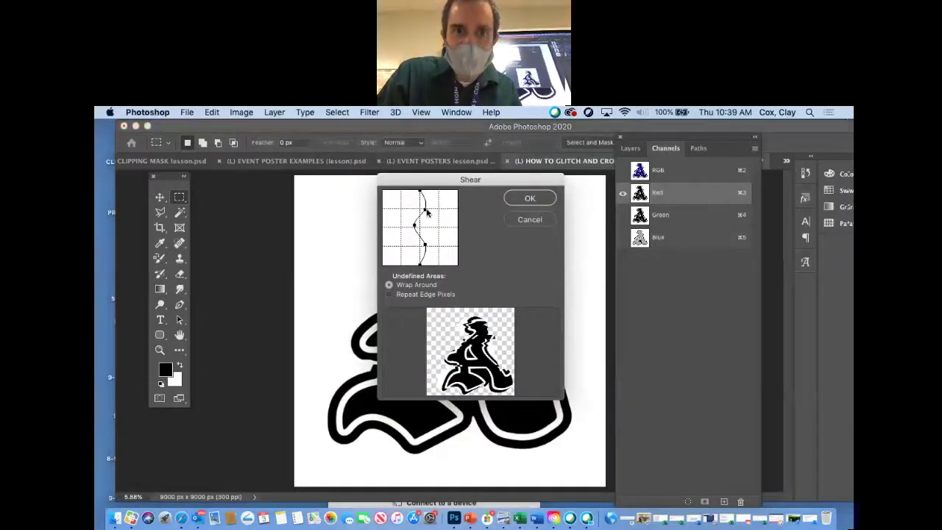
left_click_drag(424, 212, 422, 213)
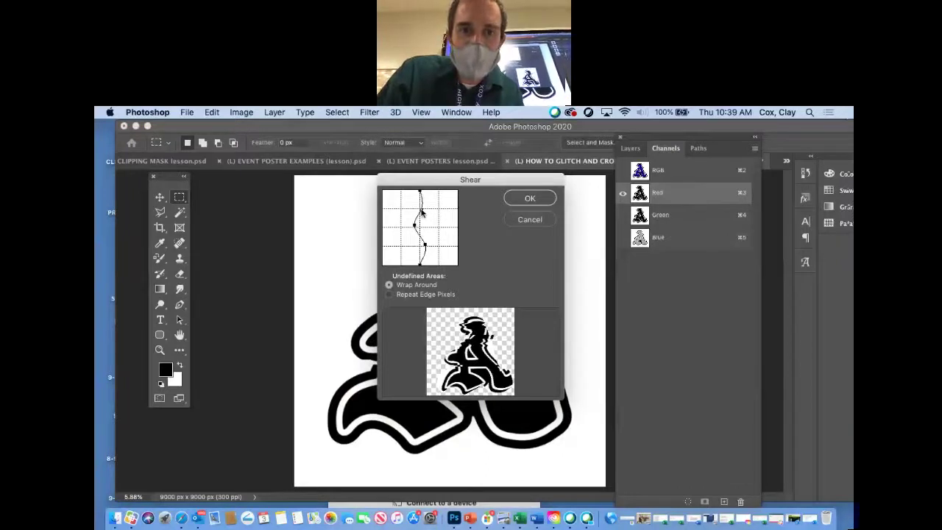
left_click_drag(416, 228, 423, 250)
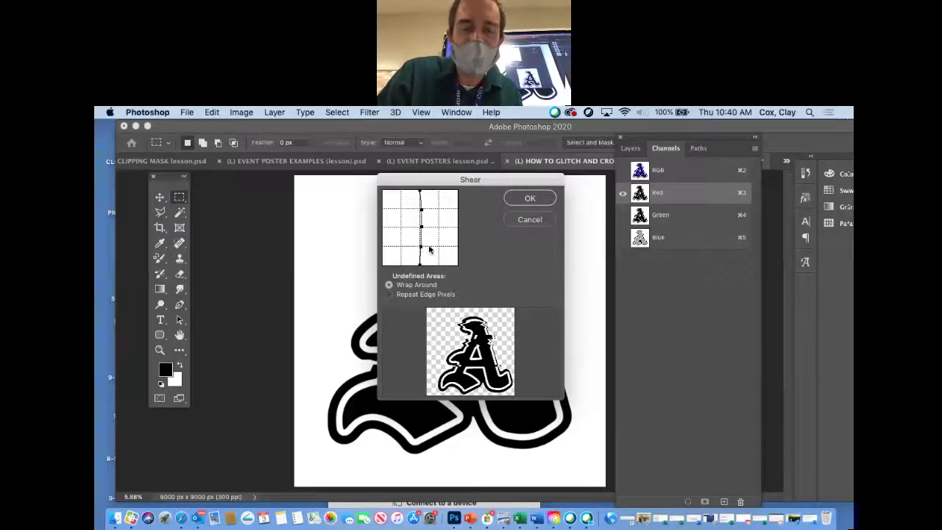
left_click(531, 199)
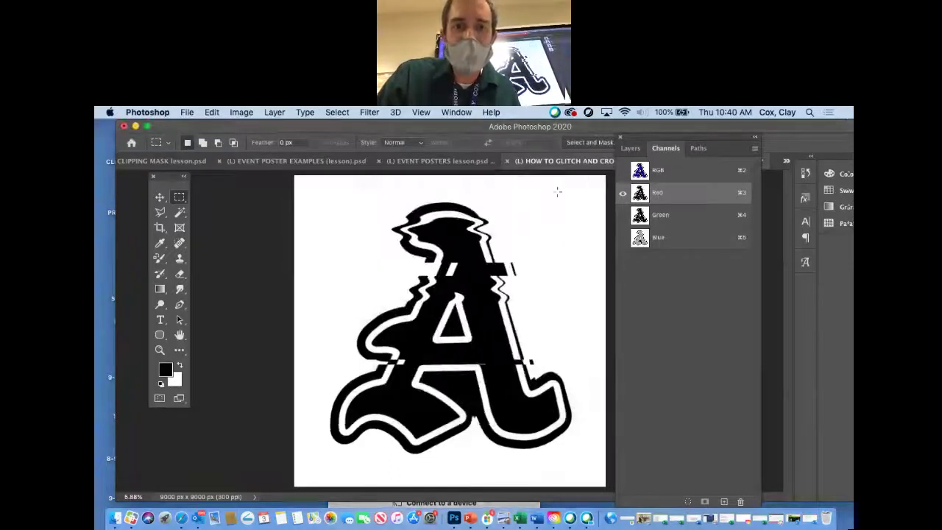
left_click(623, 216)
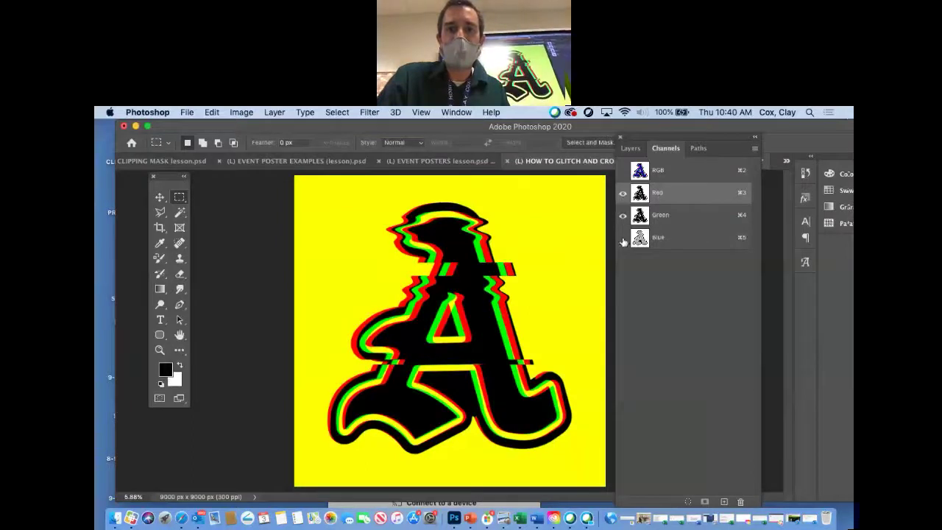
left_click(622, 237)
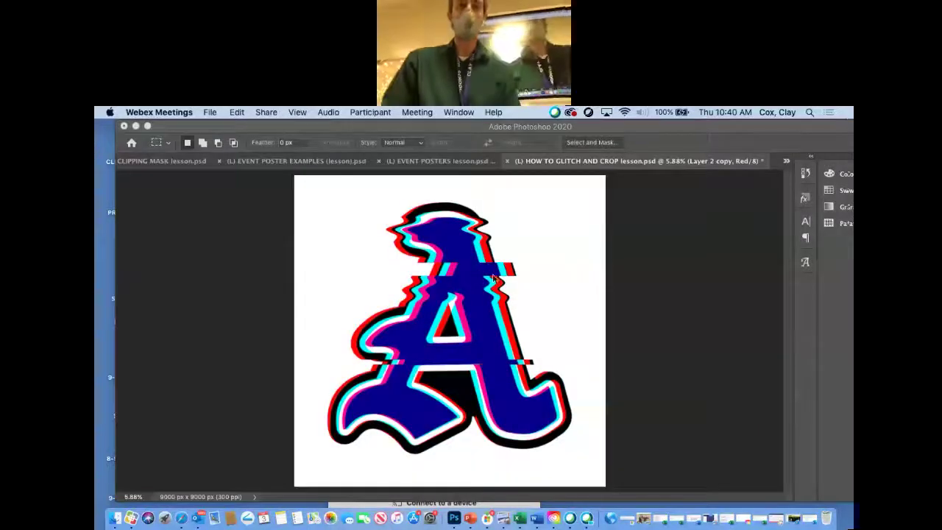
left_click(656, 284)
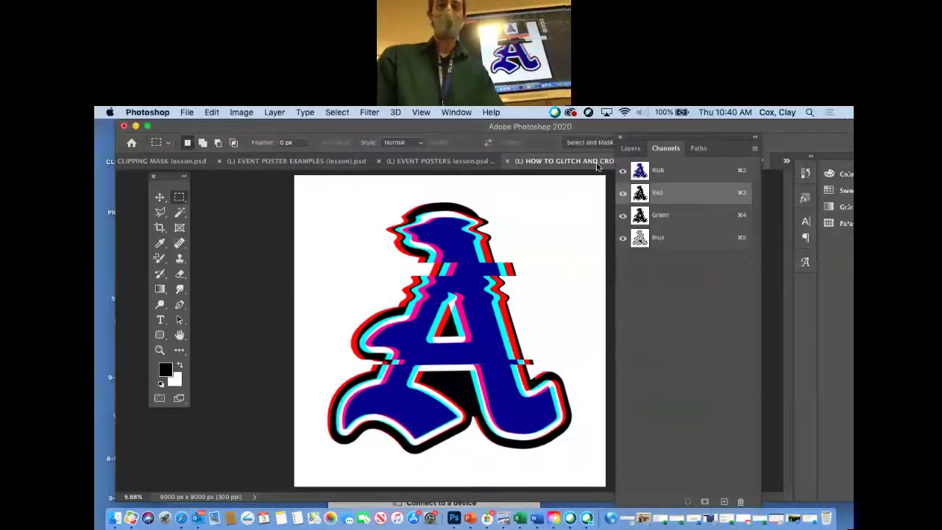
left_click(670, 180)
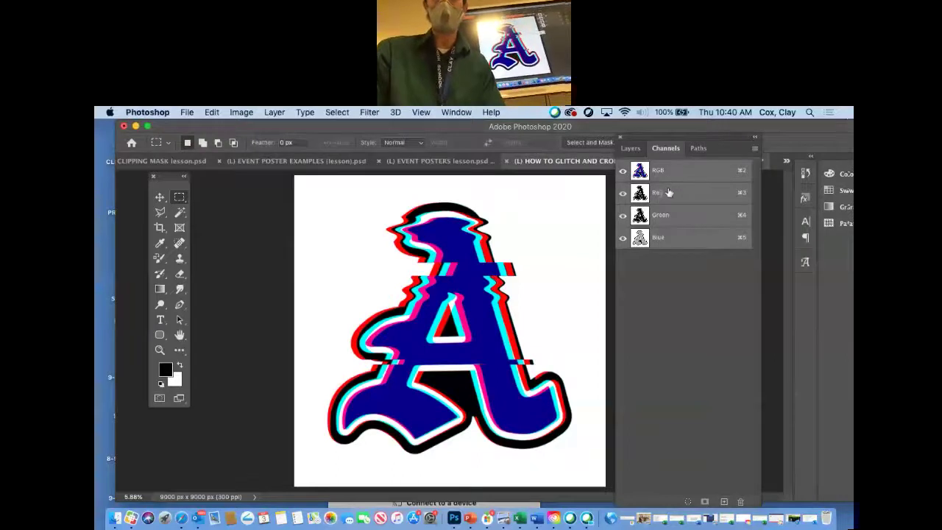
left_click(669, 193)
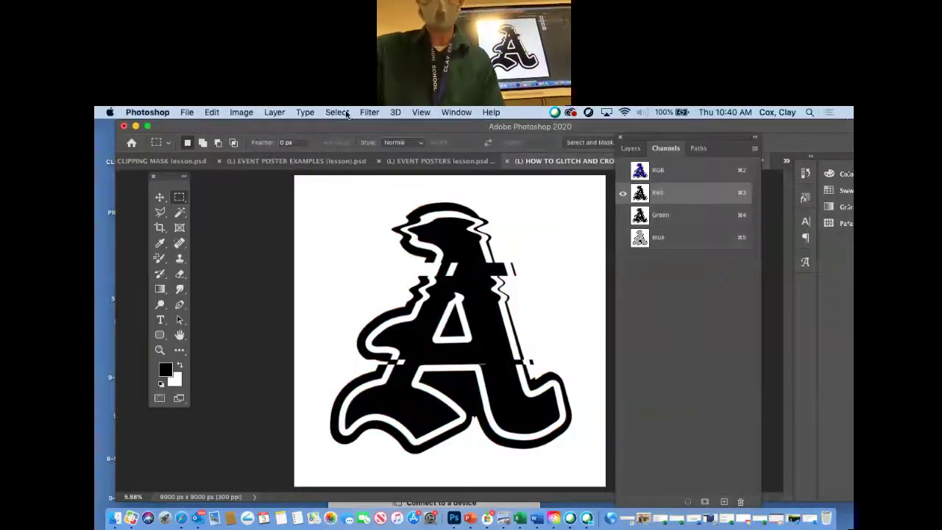
left_click(347, 115)
mouse_move(369, 113)
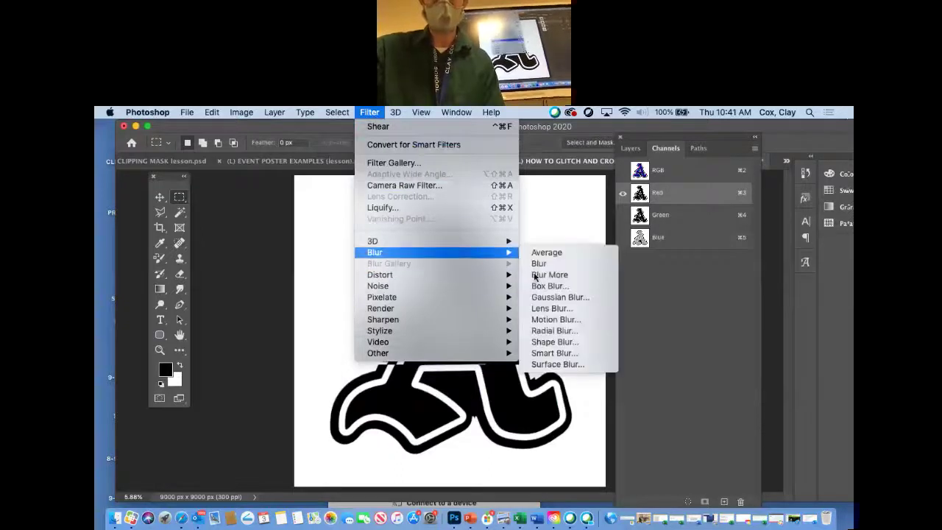
mouse_move(470, 287)
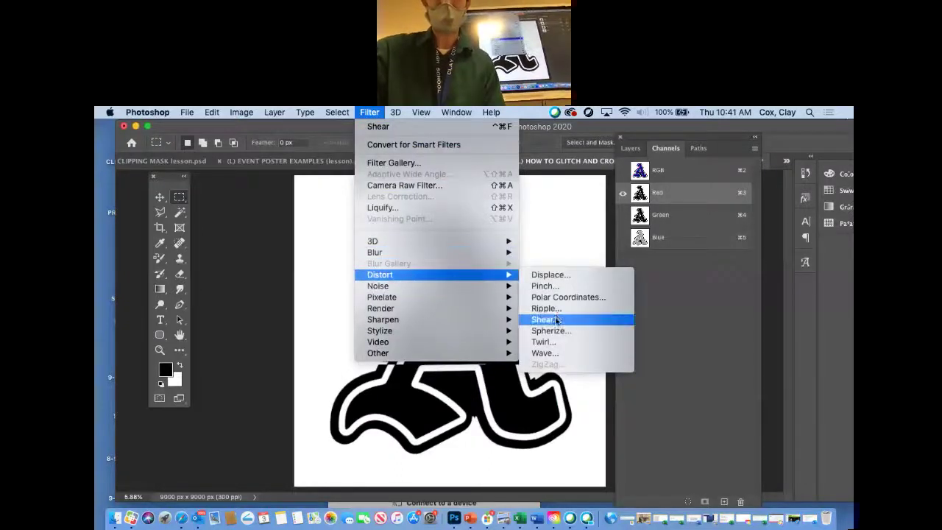
left_click(557, 320)
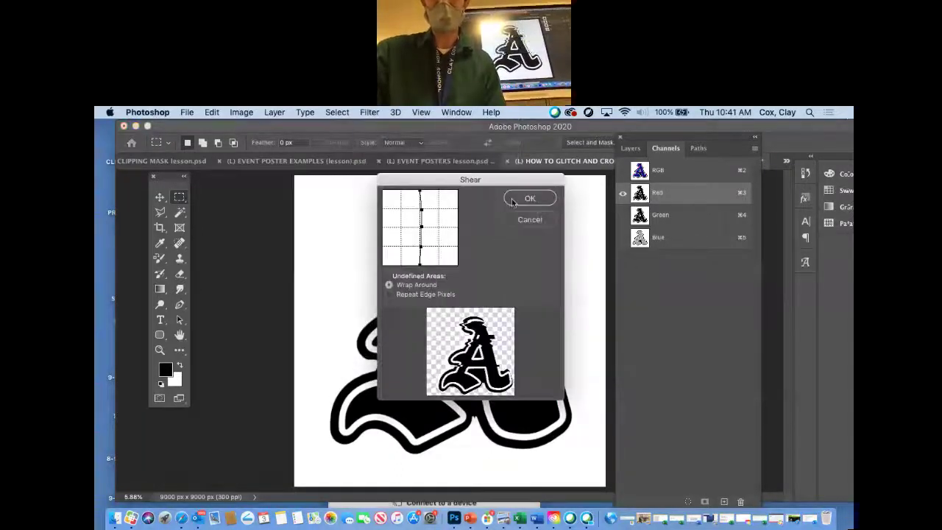
left_click(535, 222)
left_click(623, 171)
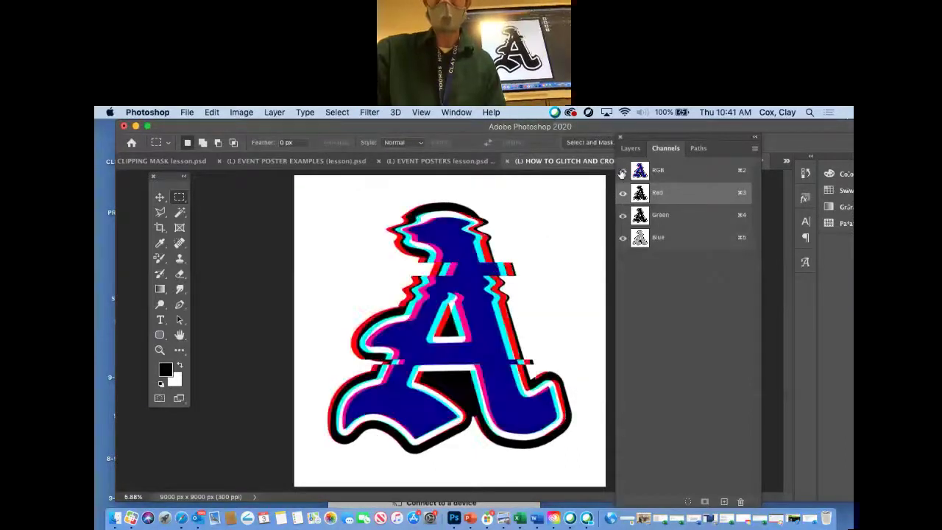
Show the plain Layer 2 and toggle Layer 2 copy on and off to compare the glitch.
left_click(631, 148)
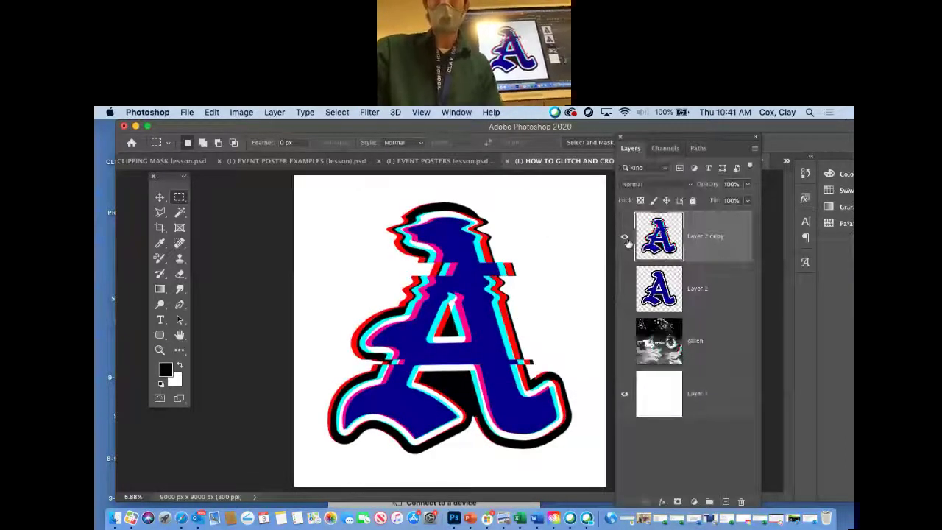
left_click(624, 237)
left_click(624, 288)
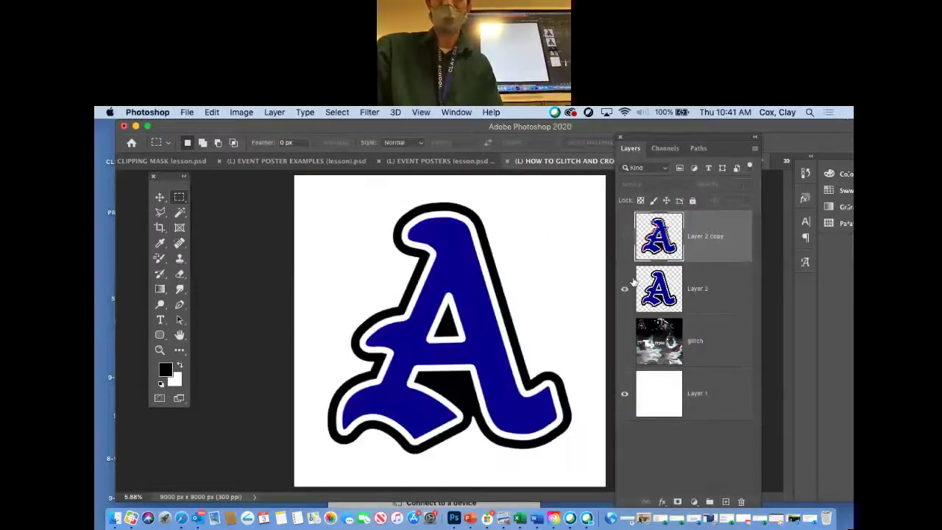
left_click(624, 239)
left_click(624, 239)
left_click(624, 239)
left_click(624, 238)
left_click(624, 238)
left_click(624, 238)
left_click(624, 238)
left_click(624, 239)
left_click(624, 239)
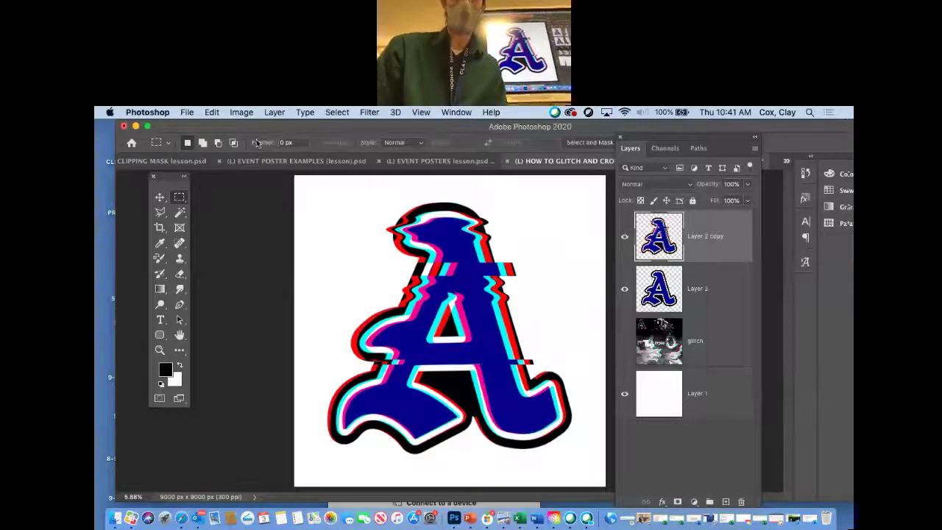